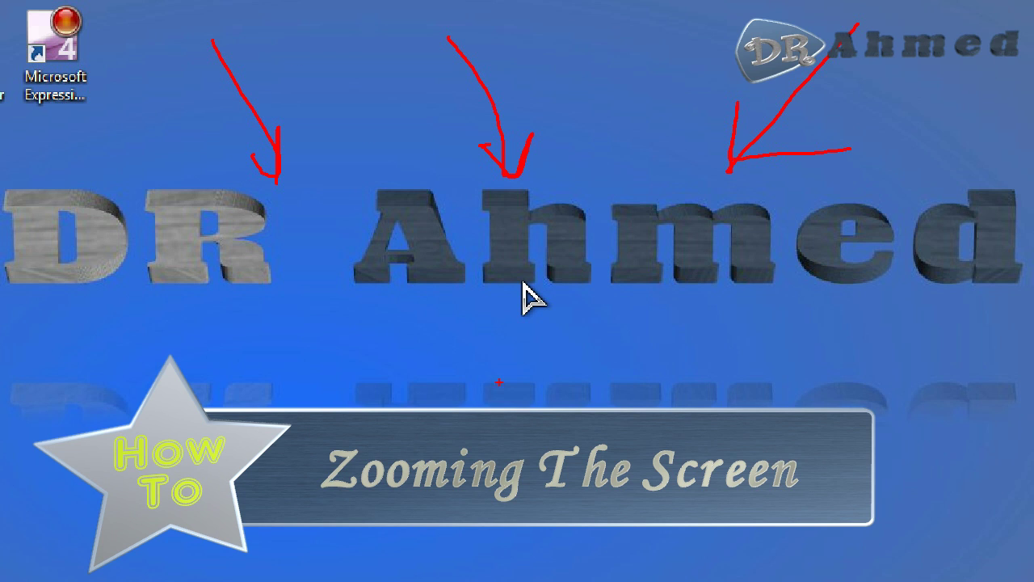
Open Internet Explorer at the Google home page.
type("how to")
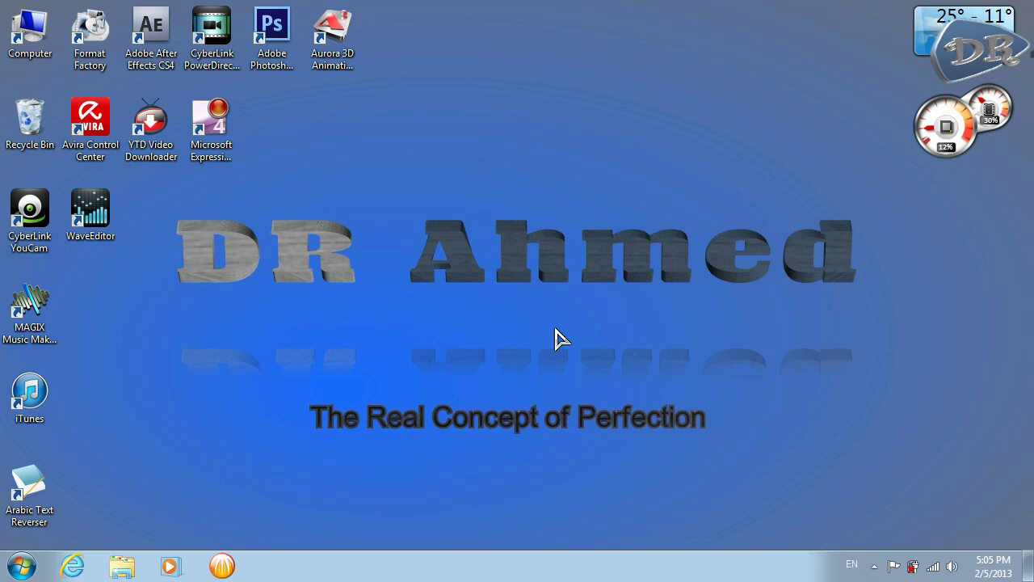
left_click(74, 567)
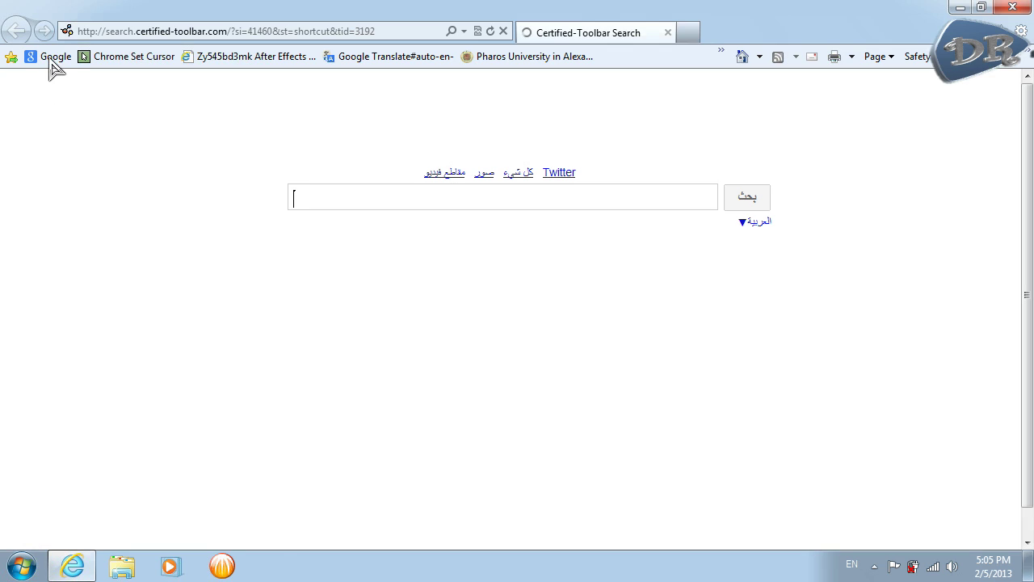
left_click(51, 58)
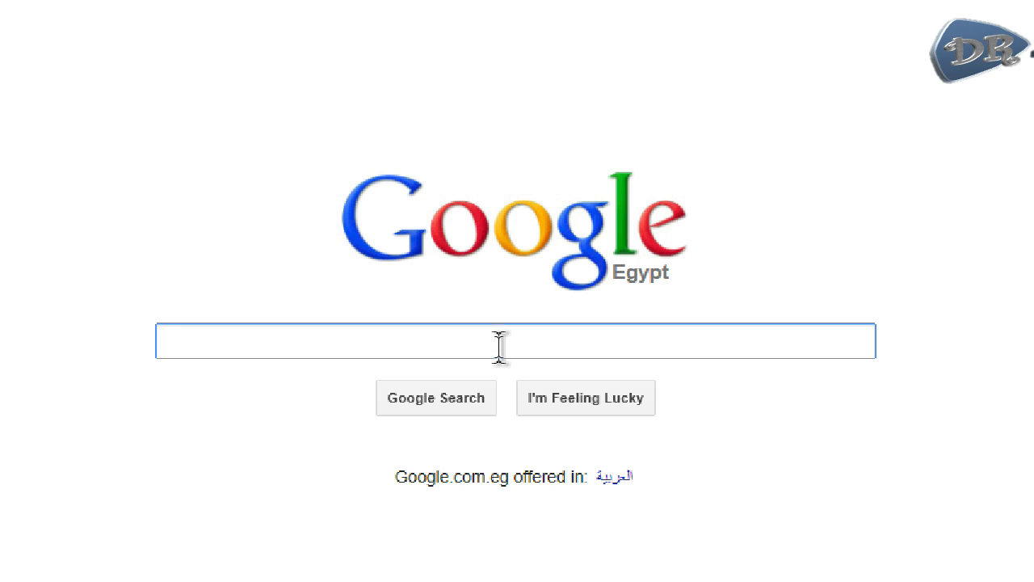
Search Google for 'zoom it' and open the ZoomIt result from Microsoft TechNet.
type("zoo")
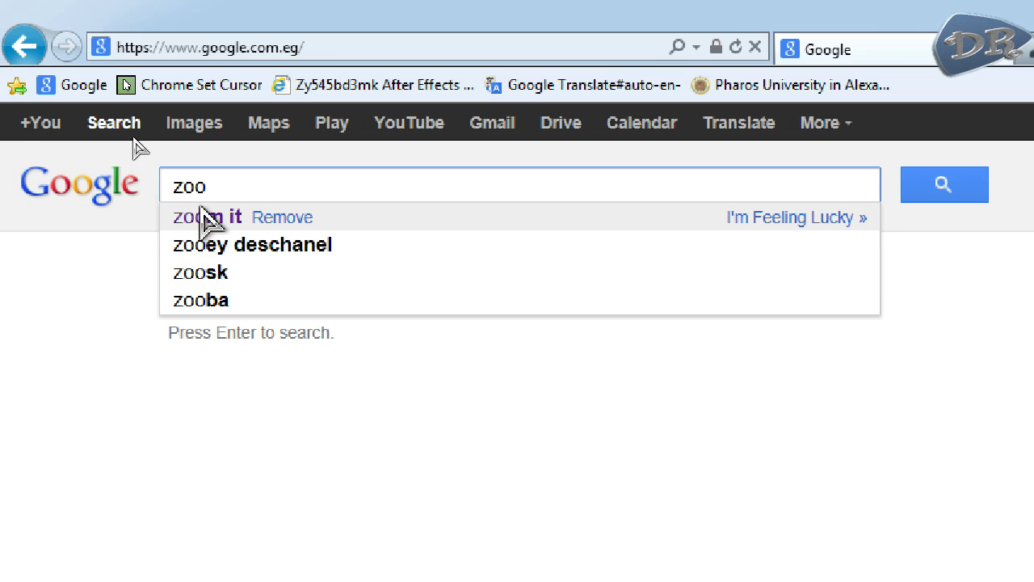
type("m it")
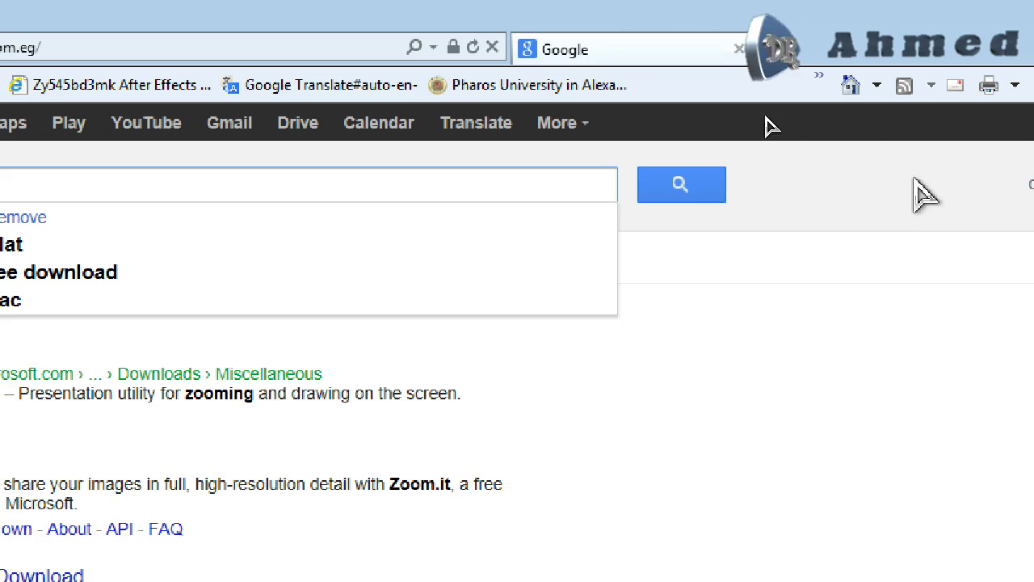
left_click(709, 183)
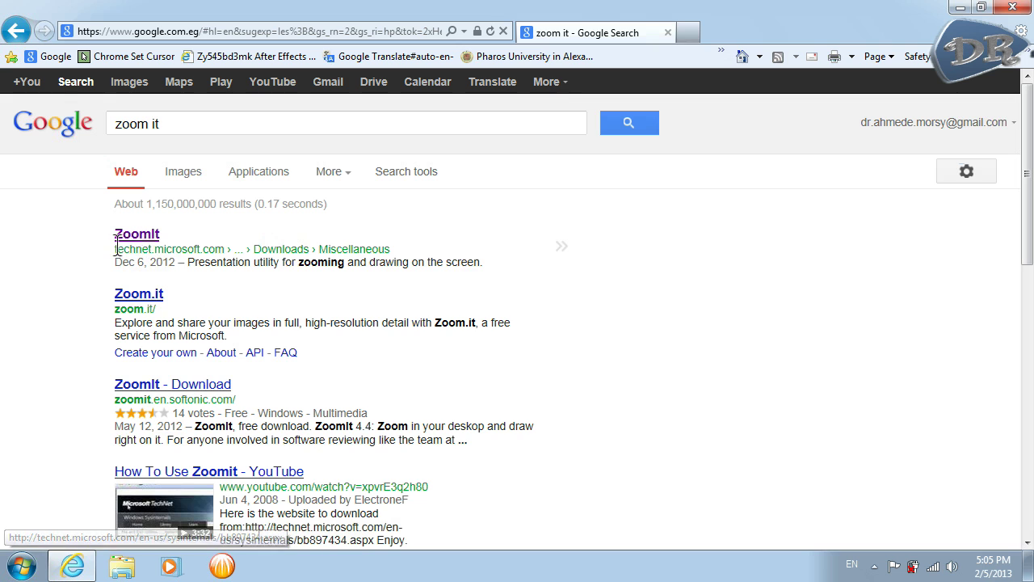
left_click(139, 242)
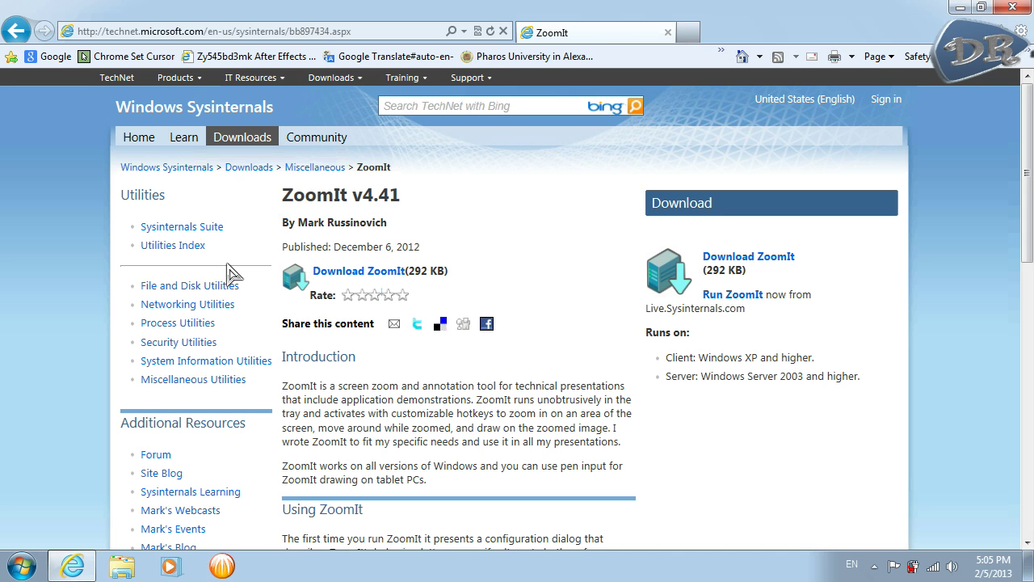
Scroll down the ZoomIt v4.41 page and start downloading the ZoomIt zip file.
scroll(231, 323, "down", 3)
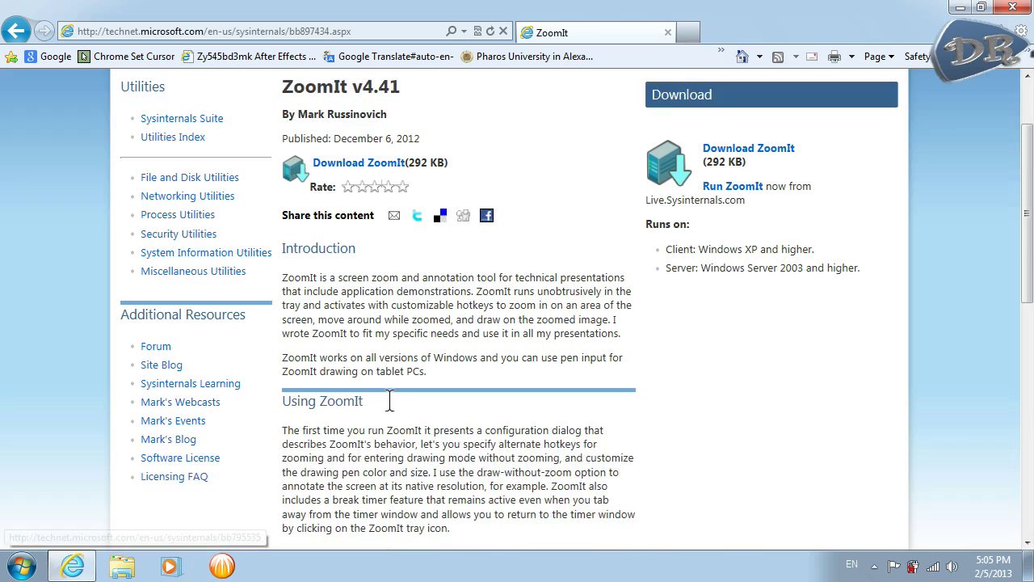
scroll(456, 366, "down", 7)
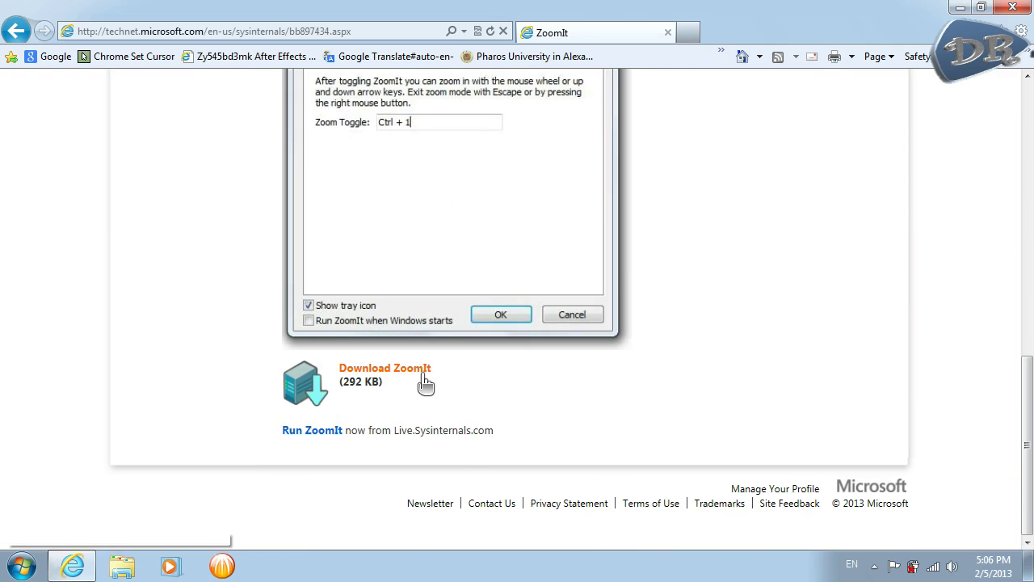
left_click(404, 372)
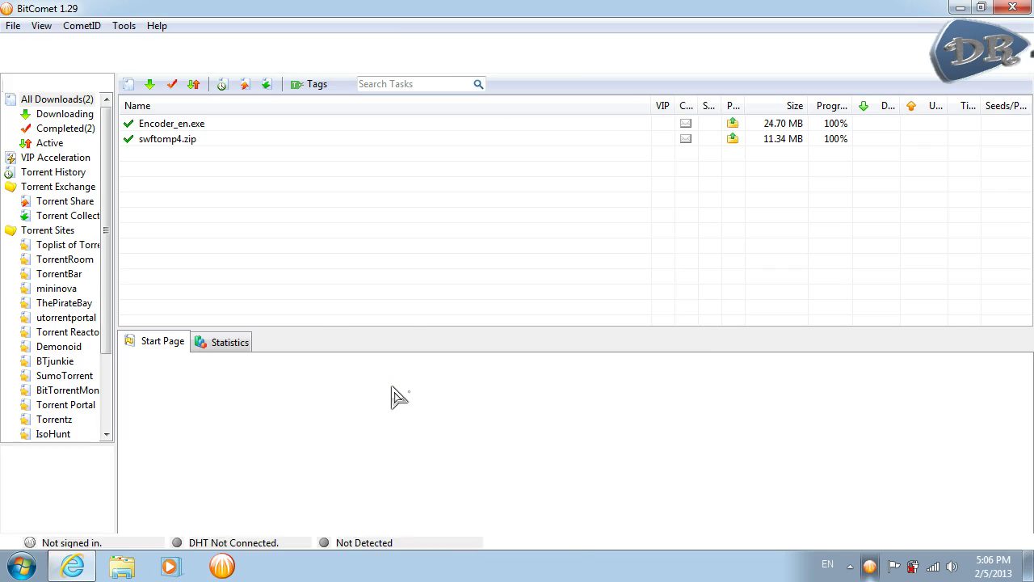
Add the ZoomIt.zip download in BitComet, minimize BitComet and close Internet Explorer.
left_click(485, 382)
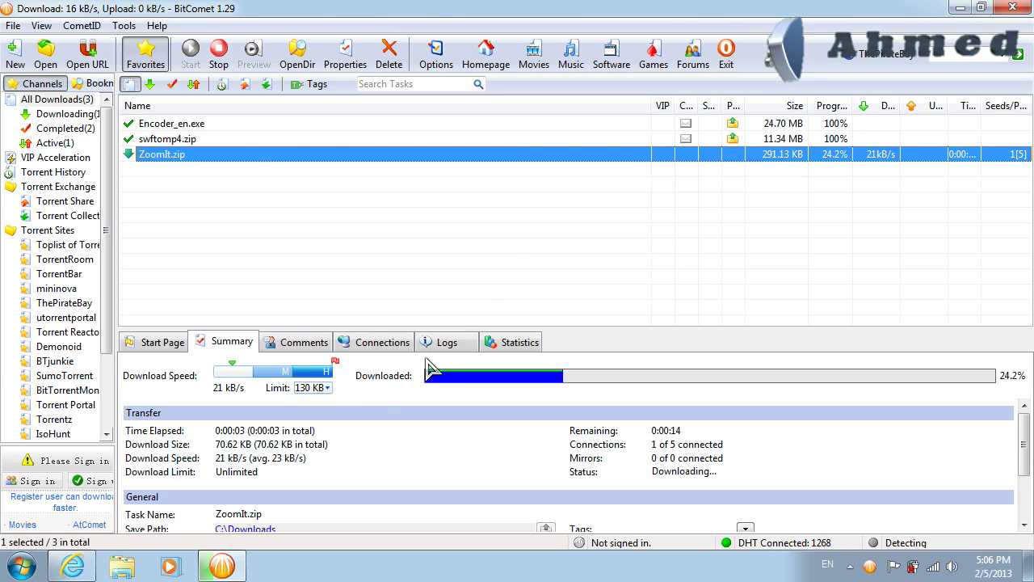
left_click(221, 567)
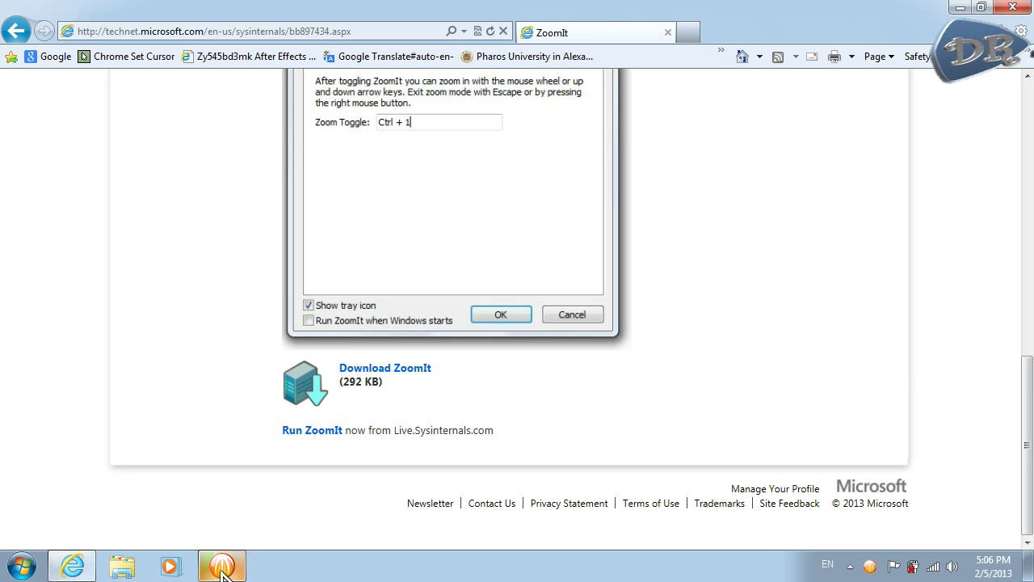
left_click(1022, 8)
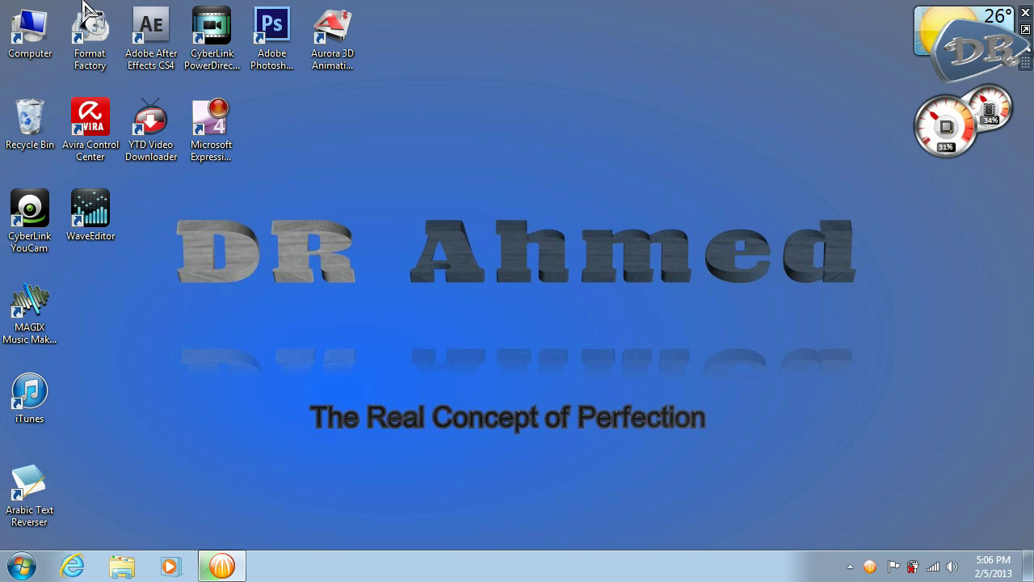
Extract the ZoomIt archive in C:\Downloads with Extract Here and select the ZoomIt application.
double_click(41, 50)
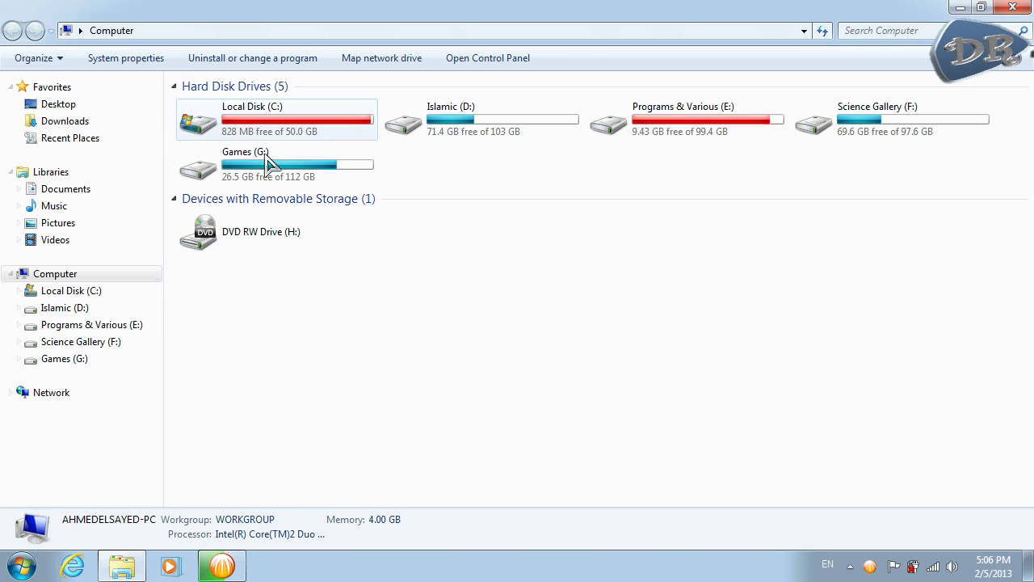
double_click(262, 102)
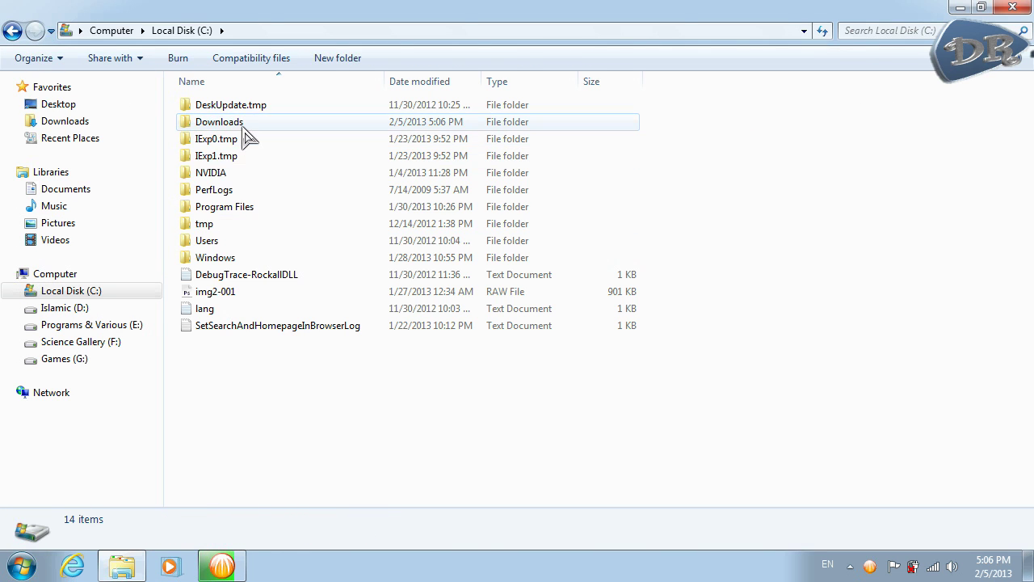
double_click(245, 123)
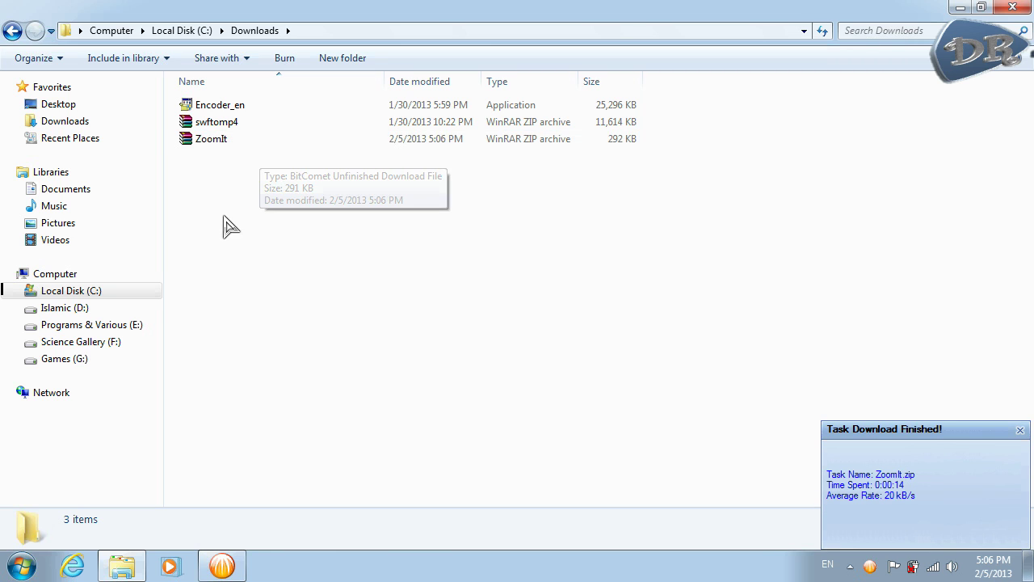
right_click(223, 145)
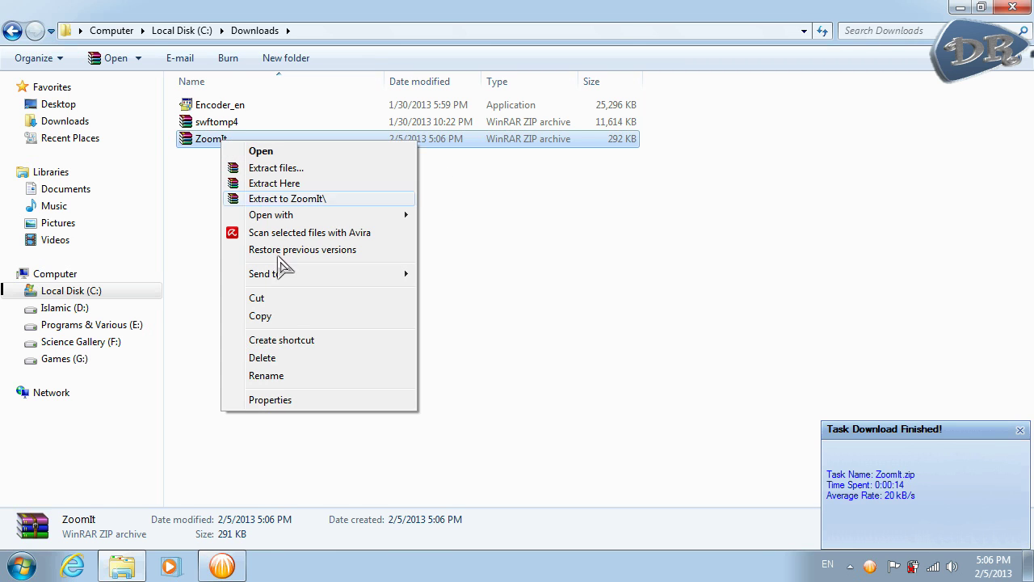
left_click(310, 185)
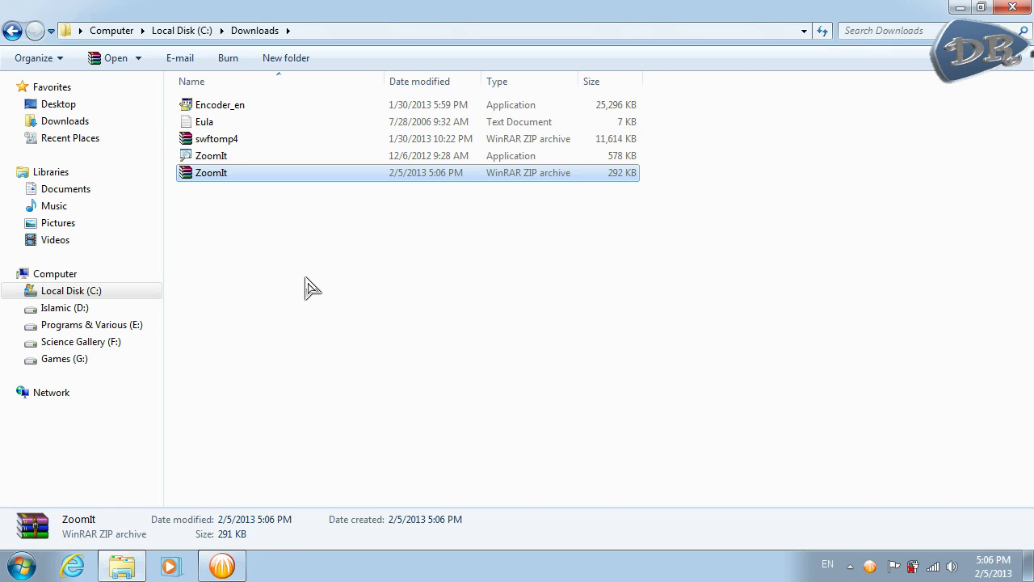
left_click(210, 158)
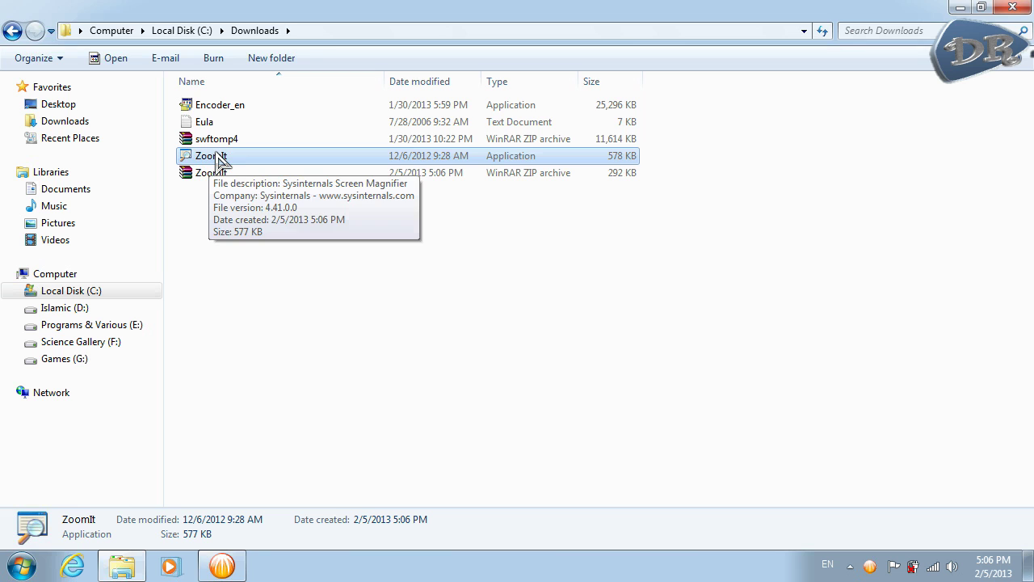
Launch ZoomIt, reposition its options window, and close it with the zoom toggle unset.
double_click(212, 156)
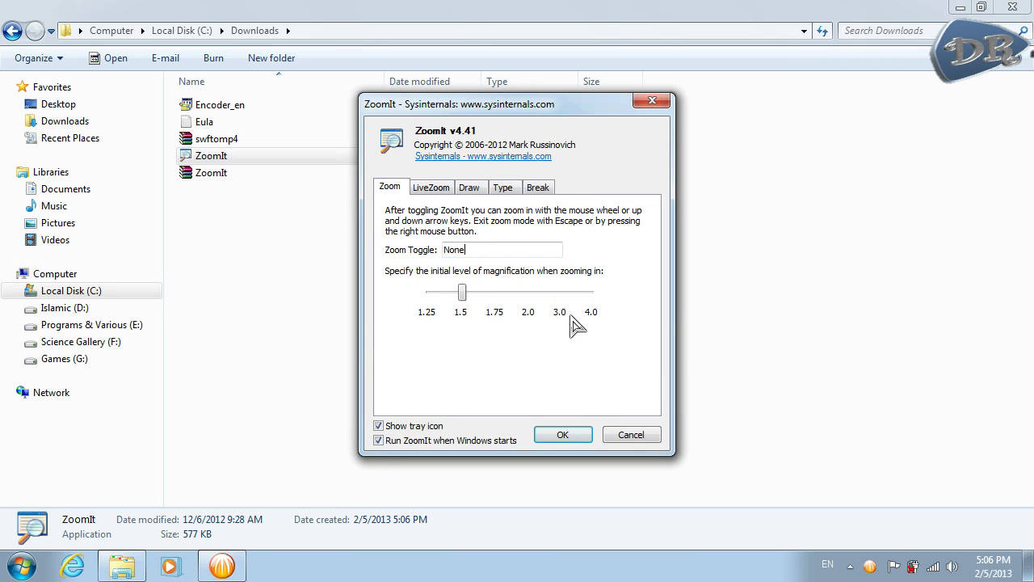
left_click_drag(475, 113, 453, 99)
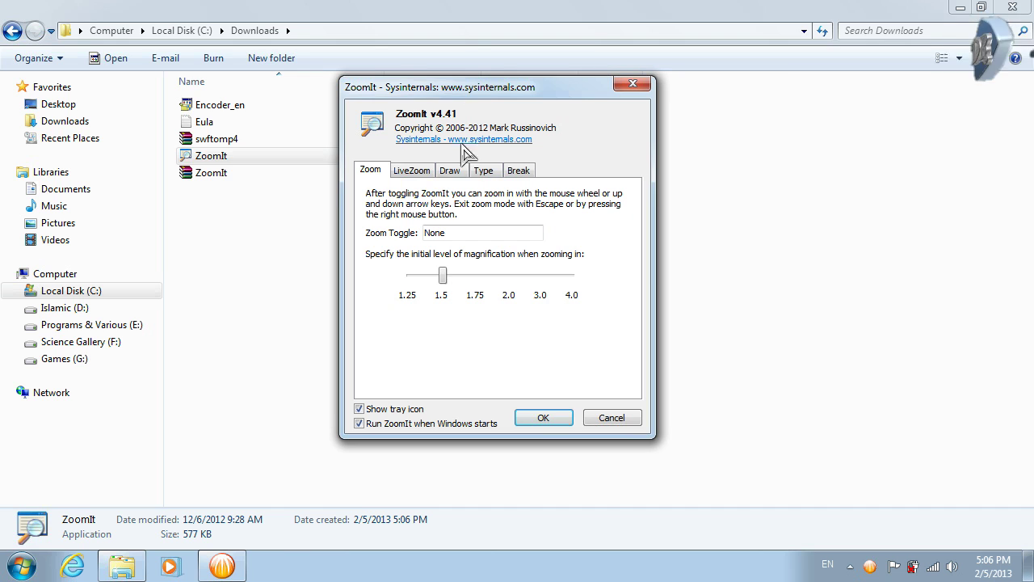
left_click_drag(465, 93, 488, 112)
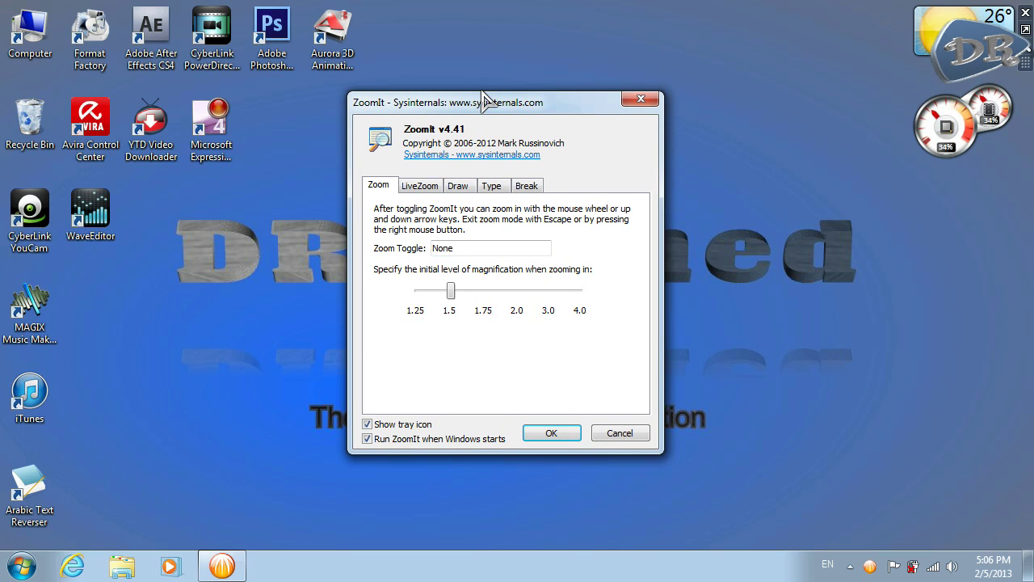
left_click_drag(483, 97, 487, 102)
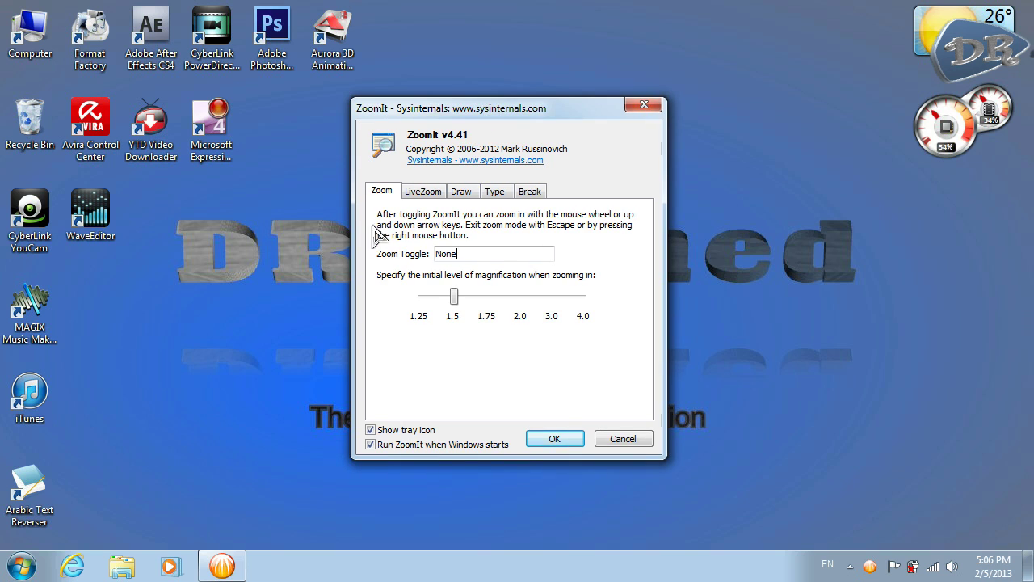
left_click(461, 252)
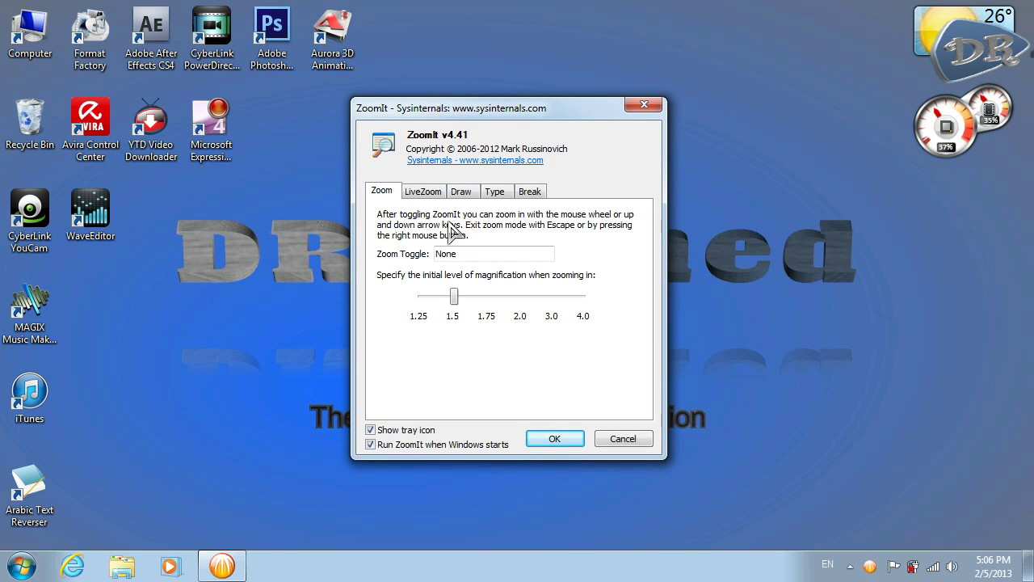
mouse_move(473, 116)
left_mouse_down()
mouse_move(435, 114)
mouse_move(480, 113)
left_mouse_up()
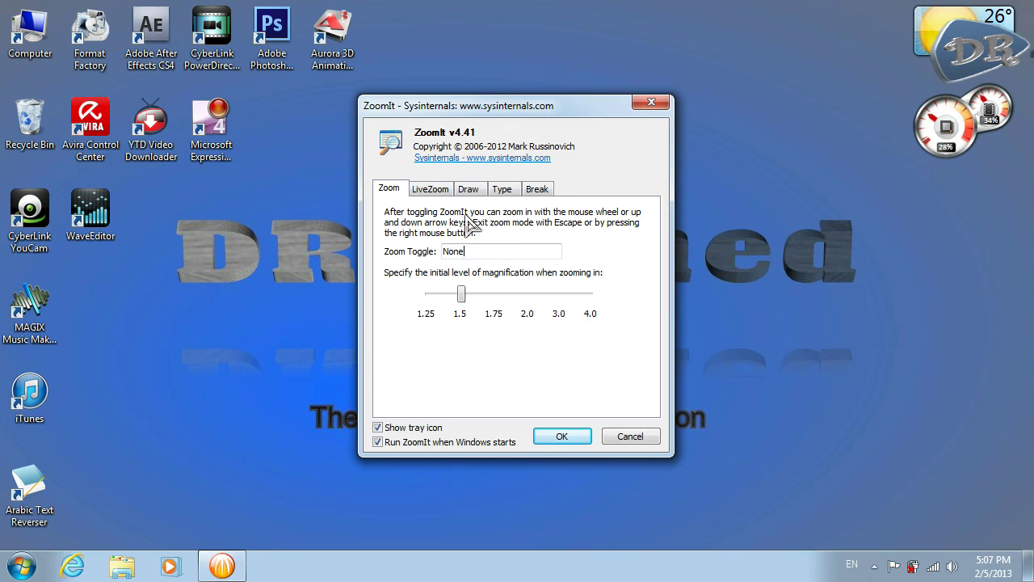
left_click_drag(468, 109, 473, 121)
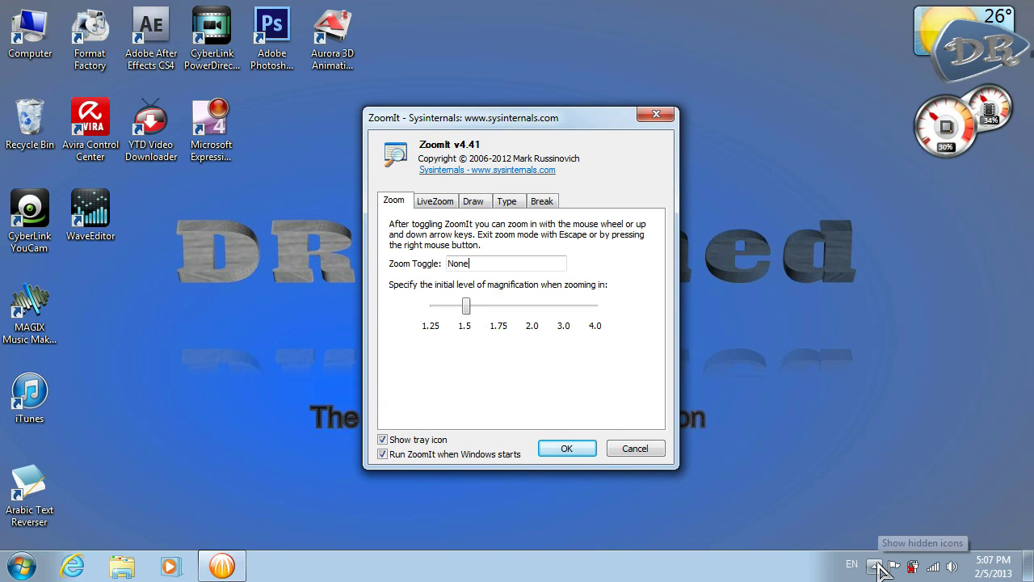
left_click(656, 114)
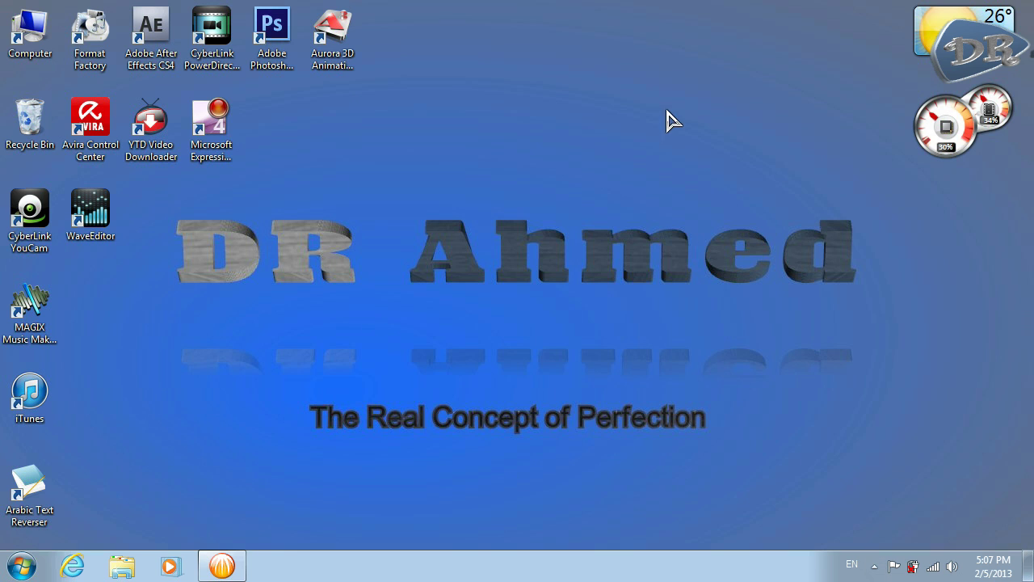
Reopen ZoomIt Options from its tray icon menu and move the window left.
left_click(879, 569)
right_click(849, 486)
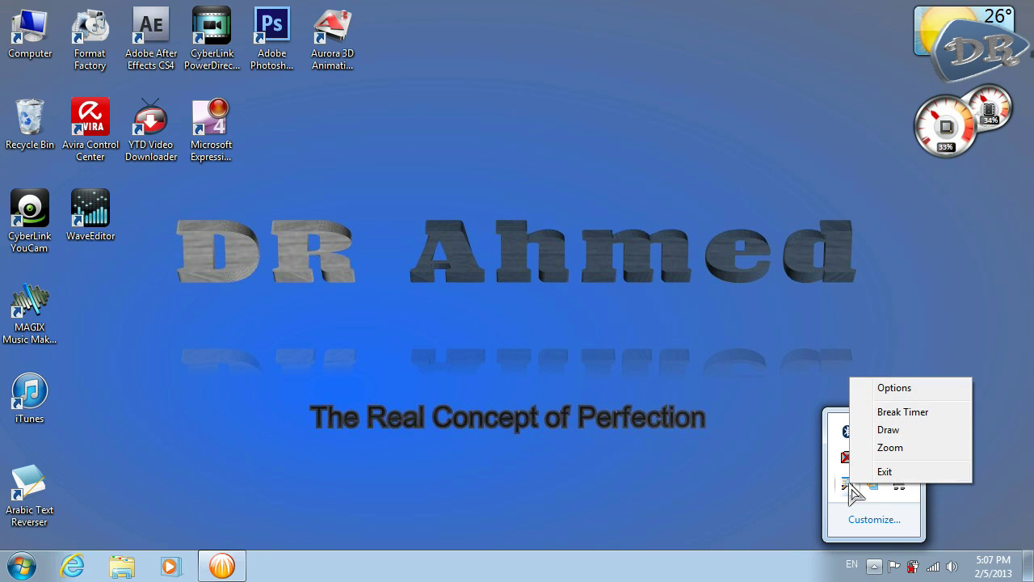
left_click(901, 389)
left_click_drag(472, 104, 426, 106)
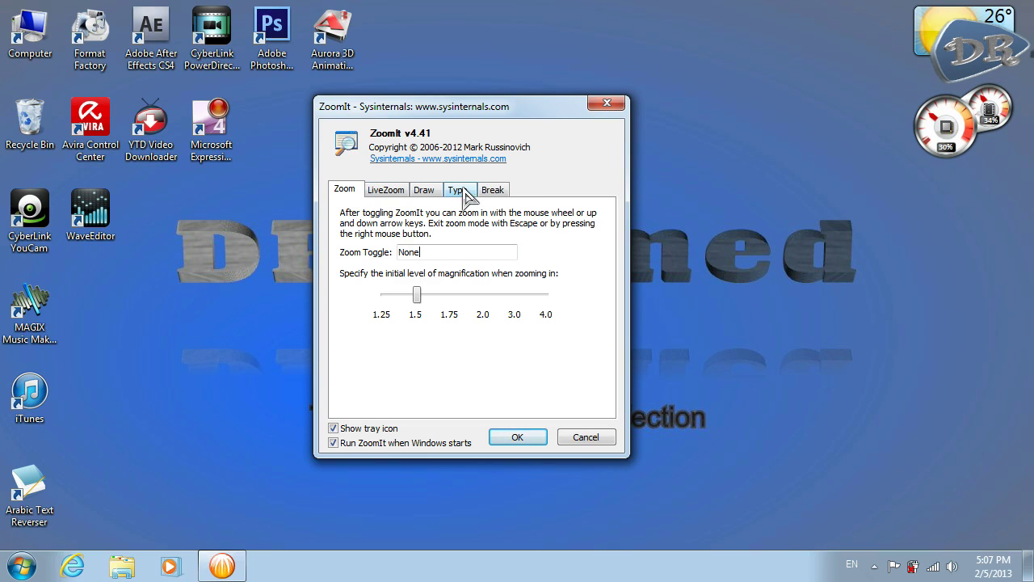
Set the initial zoom magnification to 1.75, then view LiveZoom with its backslash toggle hotkey.
left_click(404, 251)
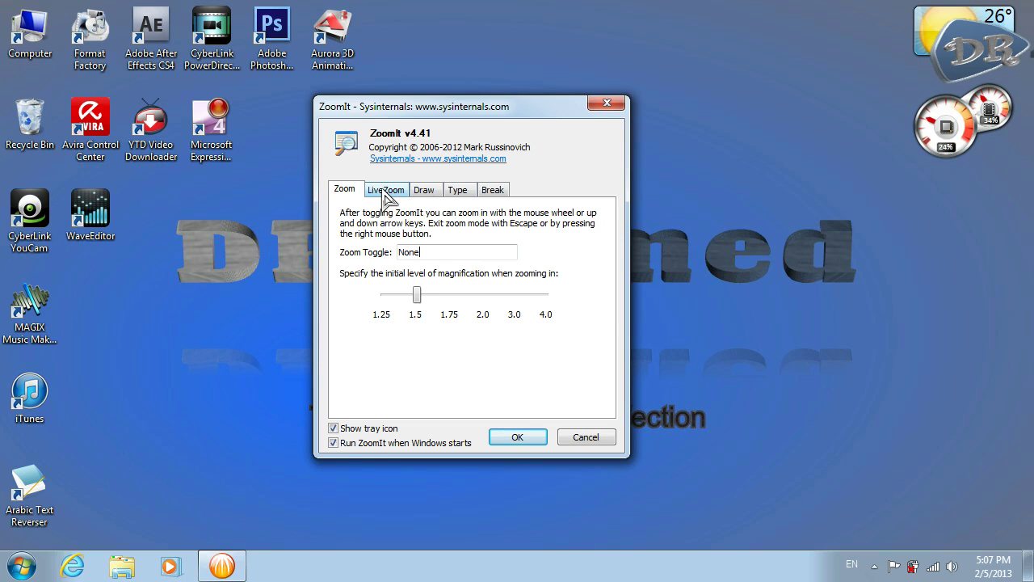
mouse_move(426, 305)
left_mouse_down()
mouse_move(540, 303)
mouse_move(424, 302)
left_mouse_up()
left_click(385, 194)
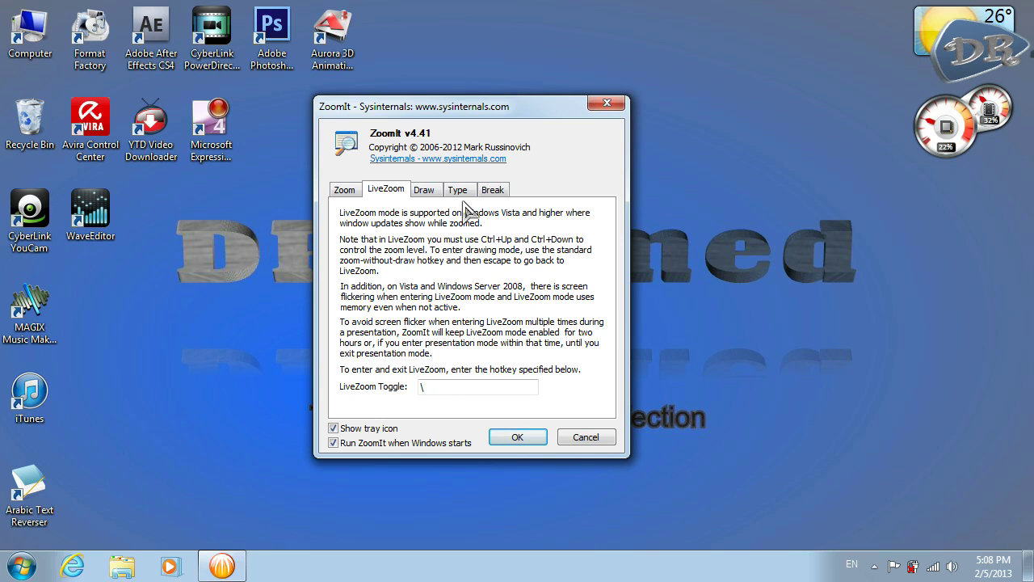
Compare the Draw and LiveZoom settings, confirming draw-without-zoom uses /, then view Type settings.
left_click(429, 194)
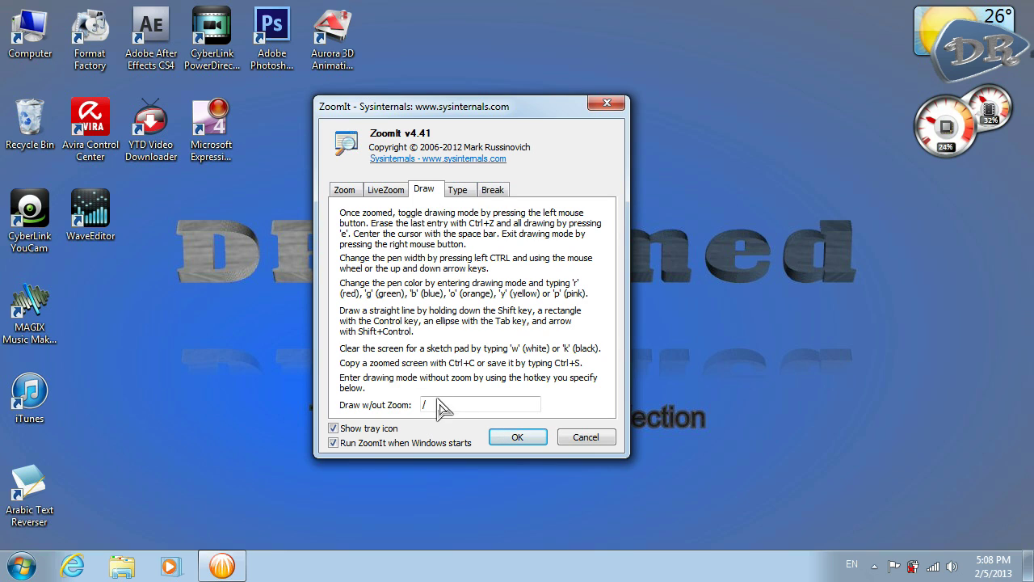
left_click(393, 201)
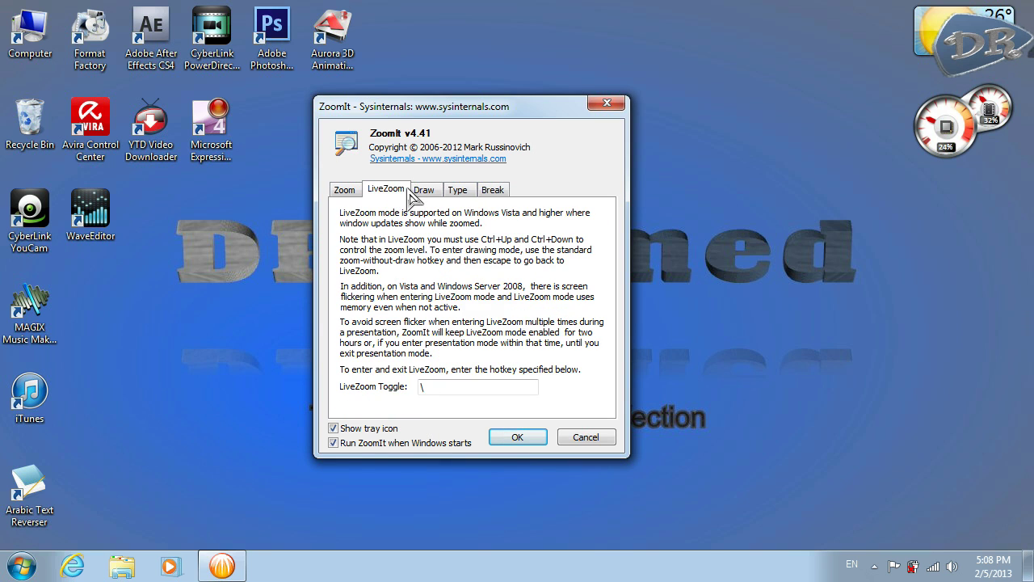
left_click(424, 192)
left_click(394, 200)
left_click(423, 193)
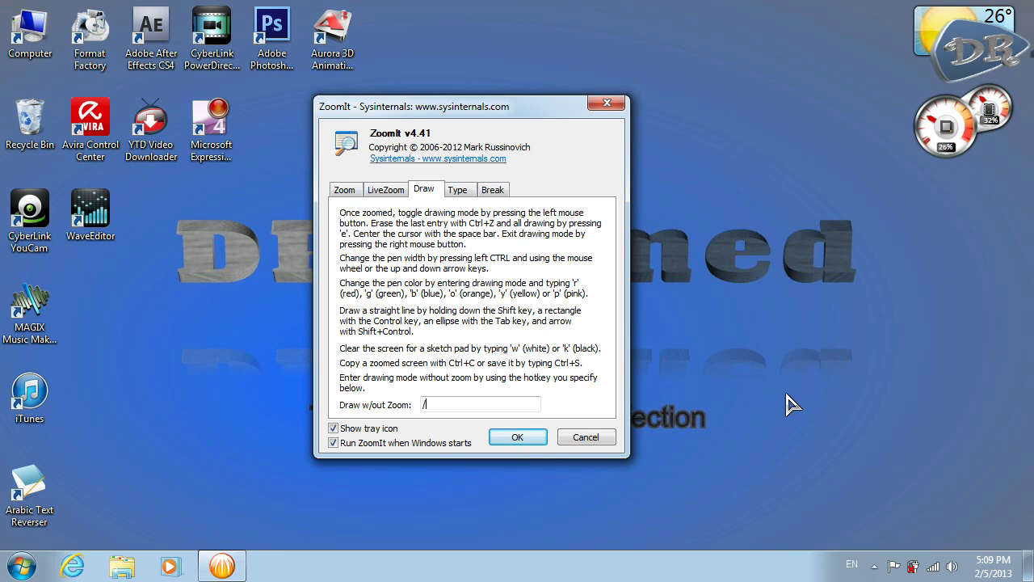
left_click(459, 194)
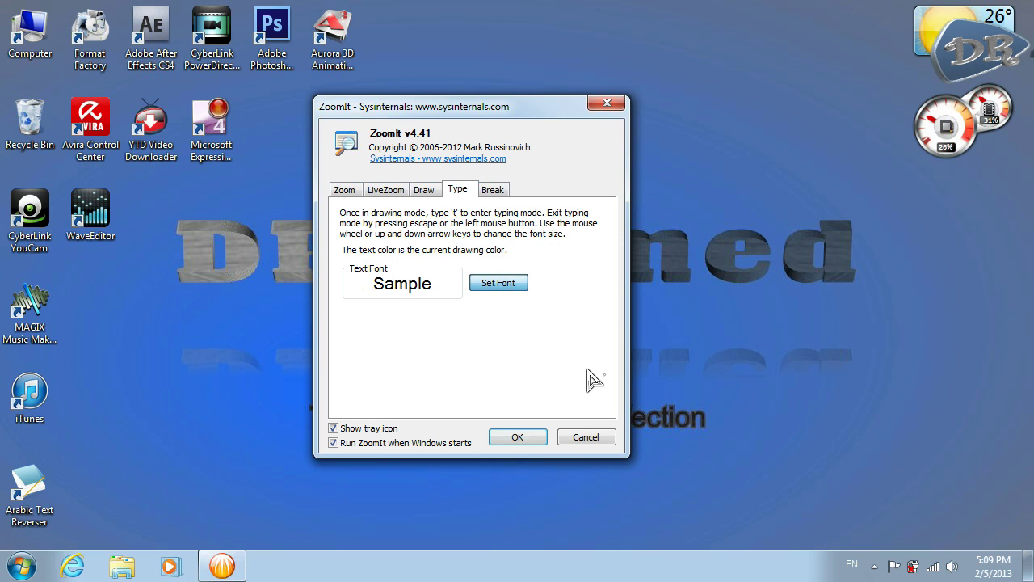
Open the Set Font dialog and preview the Asimov font.
left_click(508, 285)
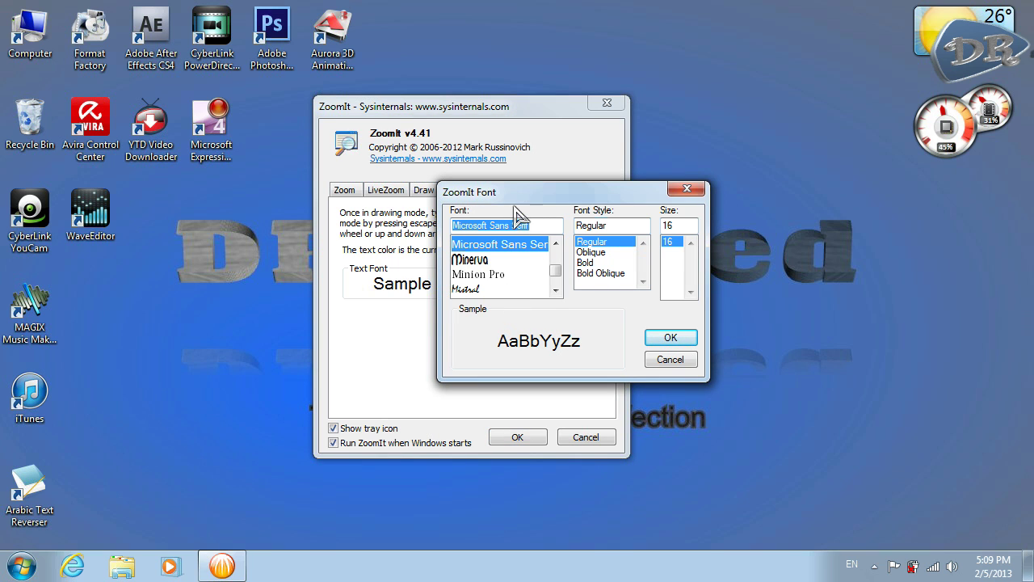
left_click(557, 285)
left_click_drag(556, 274, 556, 266)
left_click(528, 275)
Scroll the font list, choose Almonte Snow and confirm it as the text font.
scroll(522, 271, "down", 3)
scroll(508, 281, "down", 5)
scroll(511, 291, "up", 1)
scroll(509, 291, "up", 6)
scroll(511, 290, "up", 3)
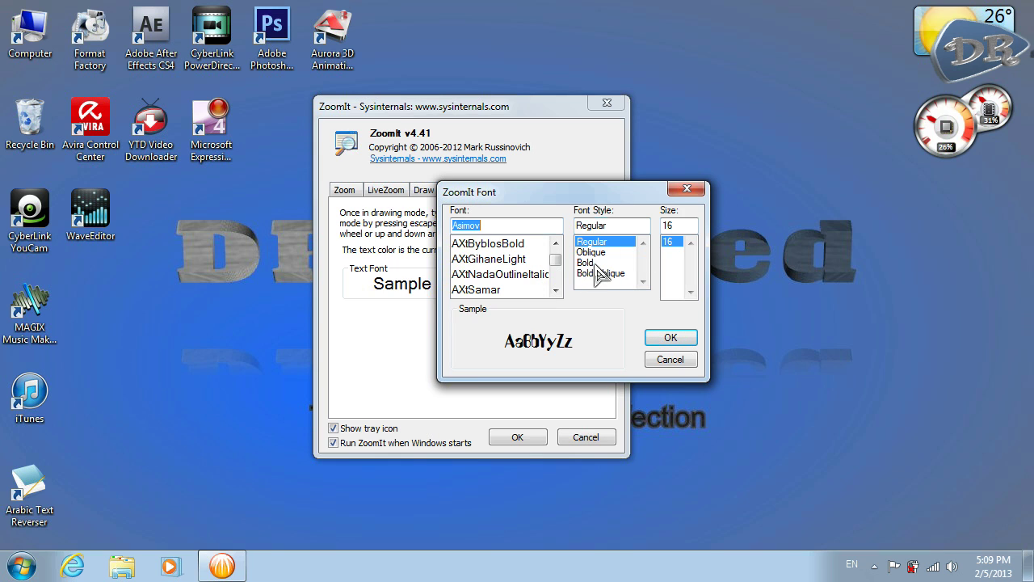
scroll(509, 291, "up", 3)
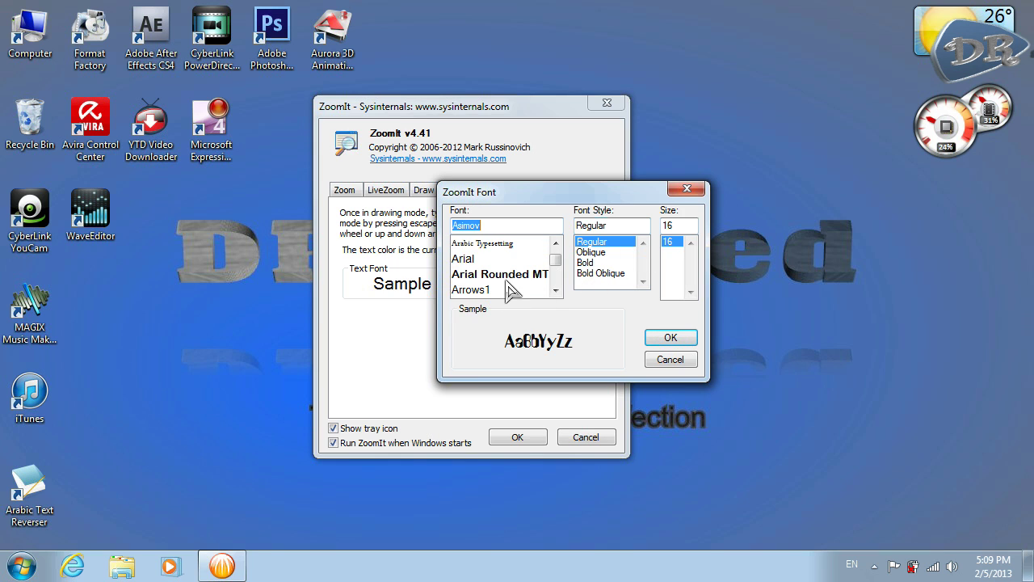
scroll(509, 290, "up", 4)
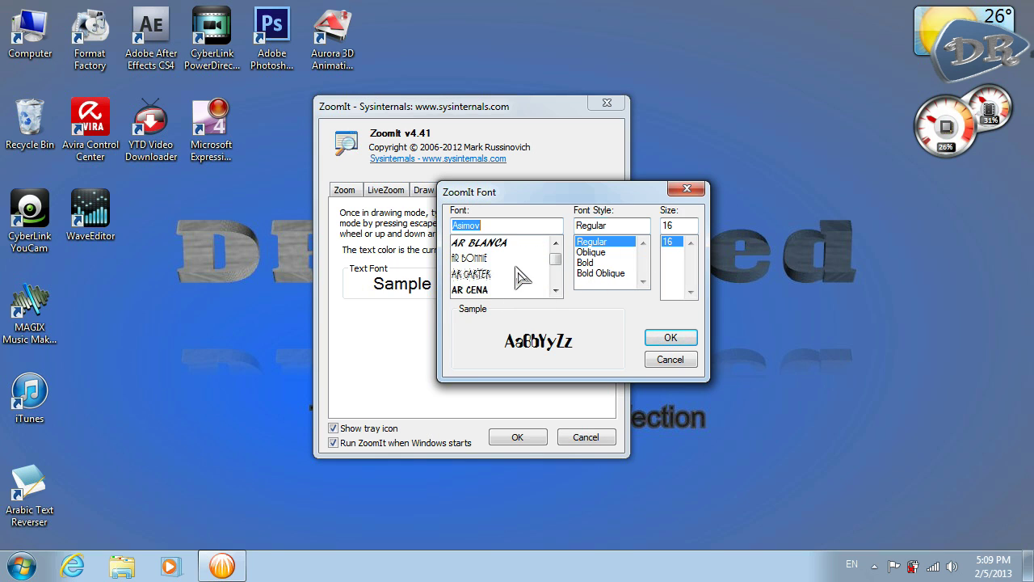
scroll(517, 291, "up", 4)
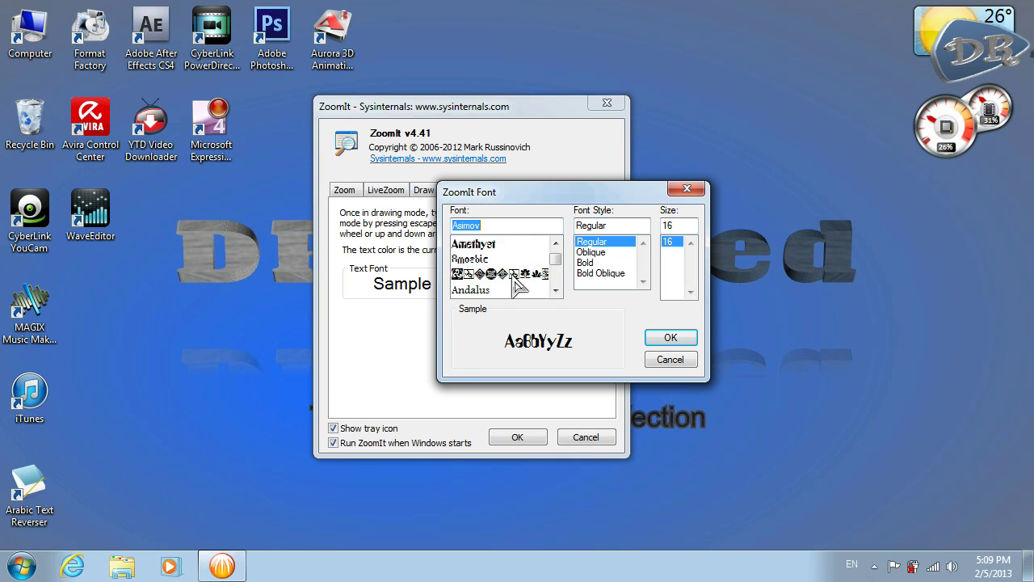
scroll(512, 294, "up", 1)
left_click(490, 258)
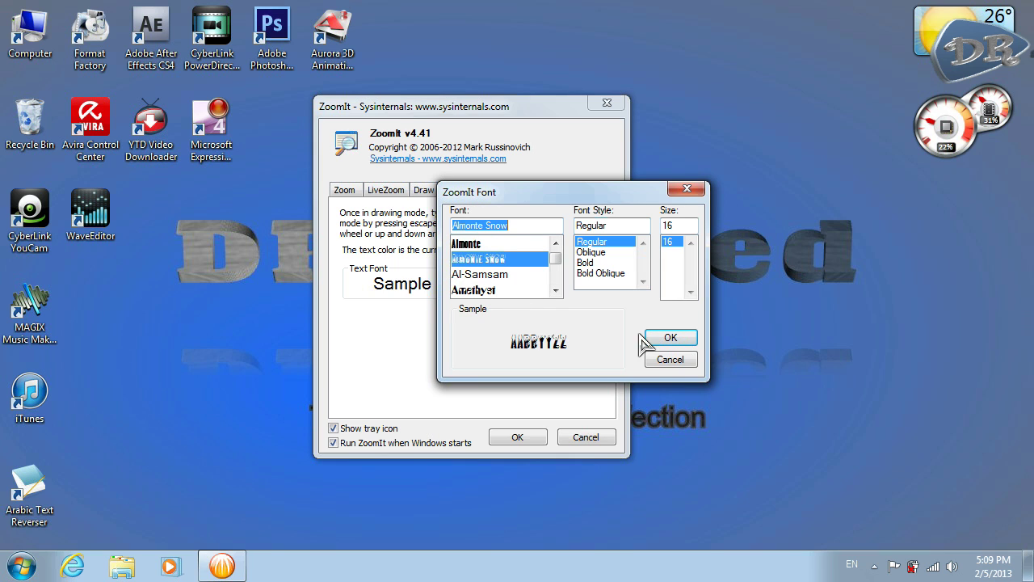
left_click(688, 338)
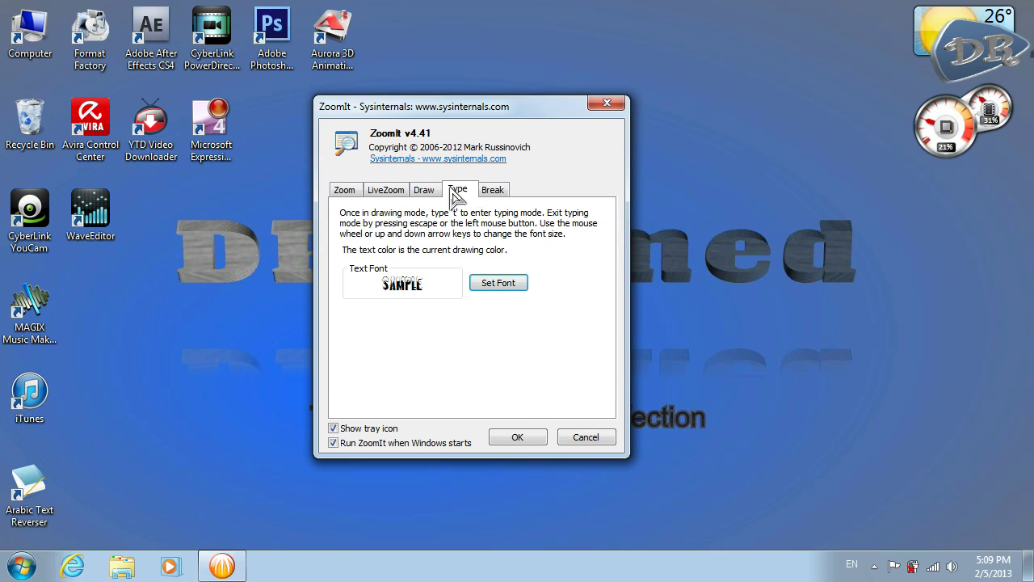
Review the Break, Type and Draw tabs, then apply the settings with OK.
left_click(500, 192)
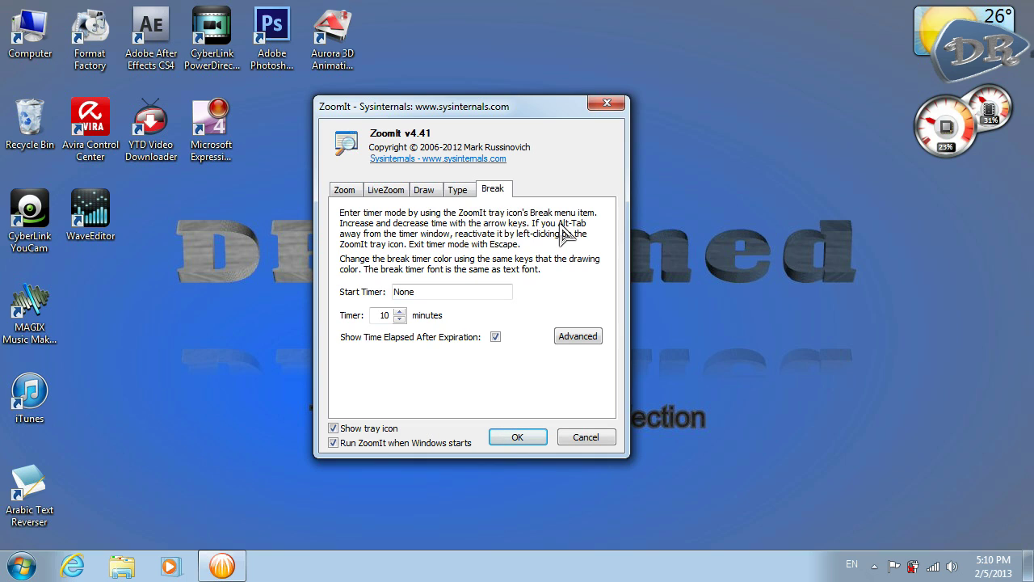
left_click(456, 191)
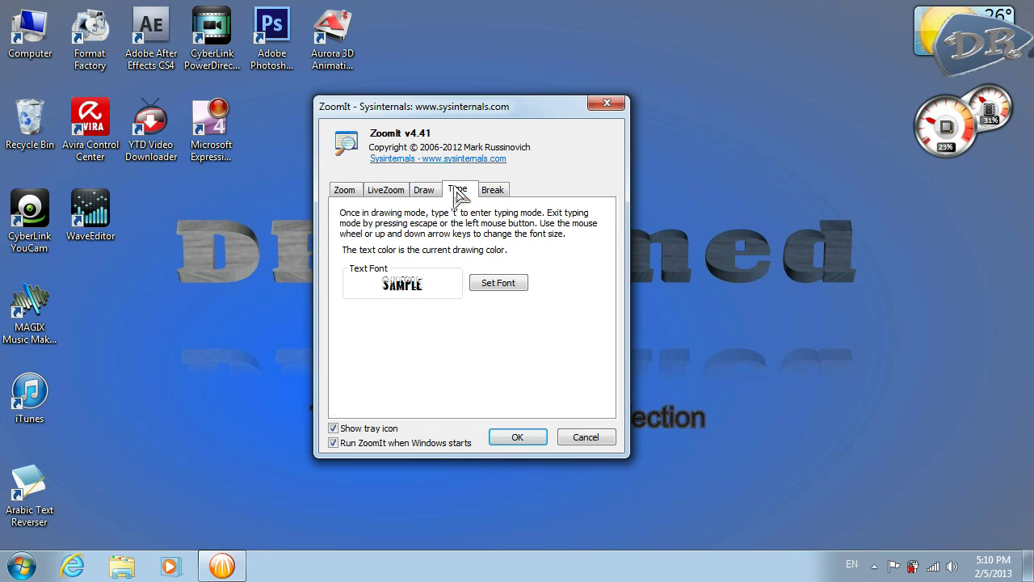
left_click(423, 193)
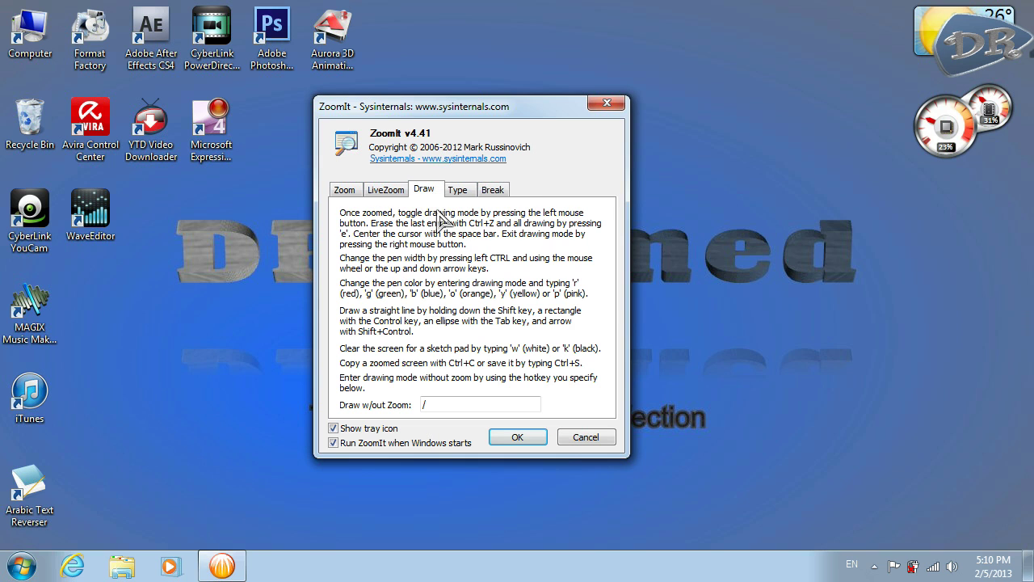
left_click(518, 437)
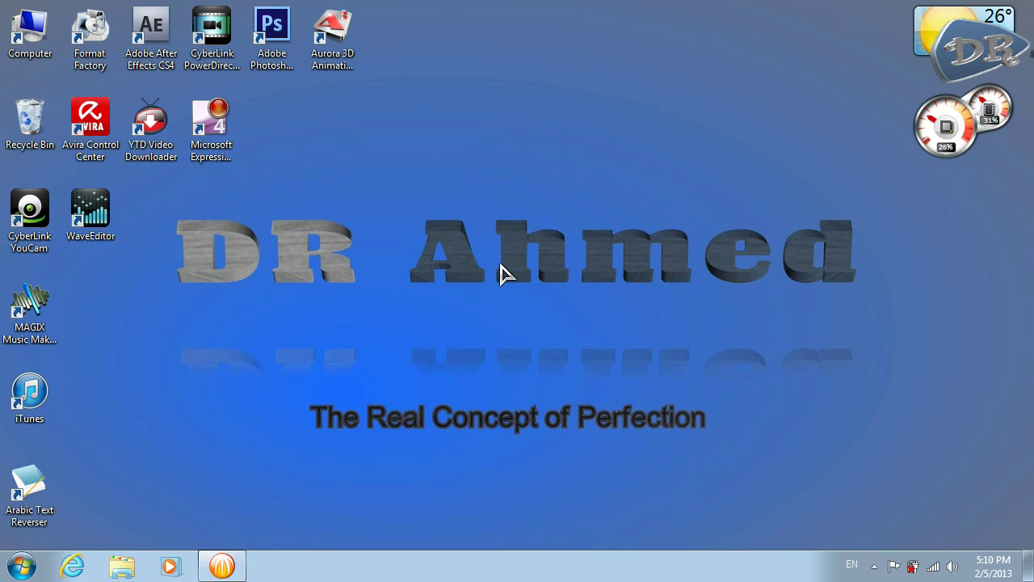
Sketch a red circle face above the desktop text in ZoomIt's draw mode, then clear it.
key("ctrl+1")
mouse_move(466, 180)
left_mouse_down()
mouse_move(503, 46)
mouse_move(523, 170)
left_mouse_up()
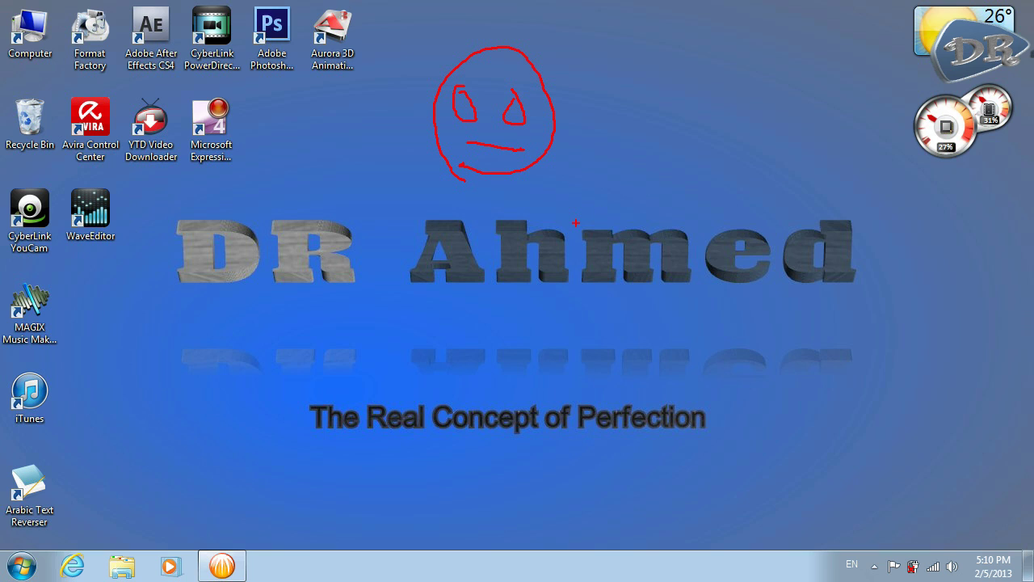
key("Escape")
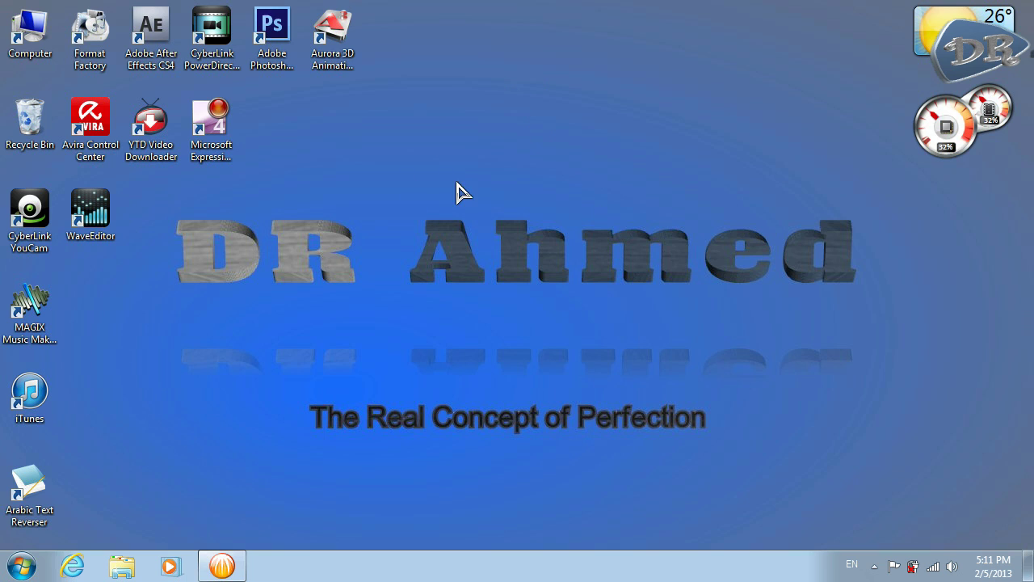